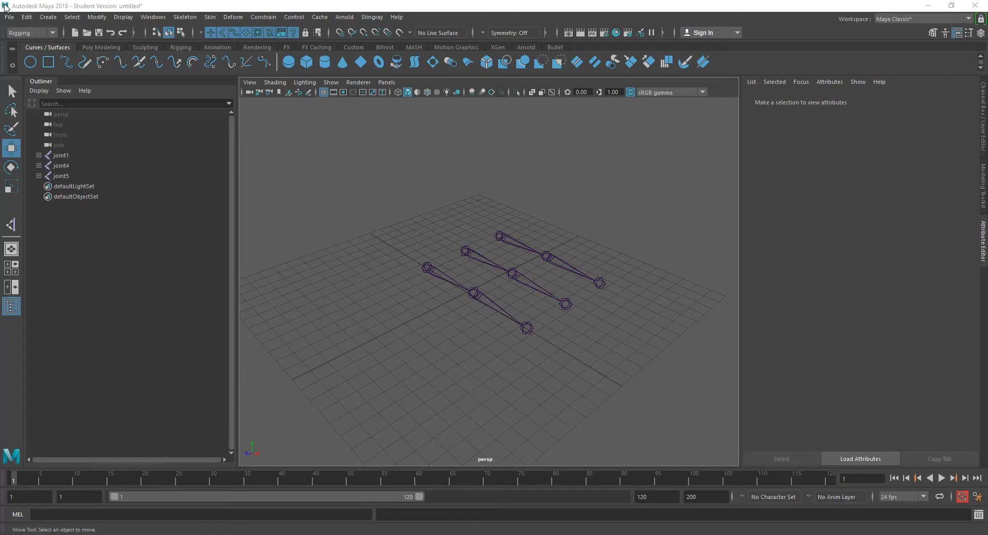
mouse_move(483, 362)
left_mouse_down("alt")
mouse_move(503, 359)
mouse_move(510, 347)
mouse_move(492, 335)
mouse_move(496, 359)
left_mouse_up("alt")
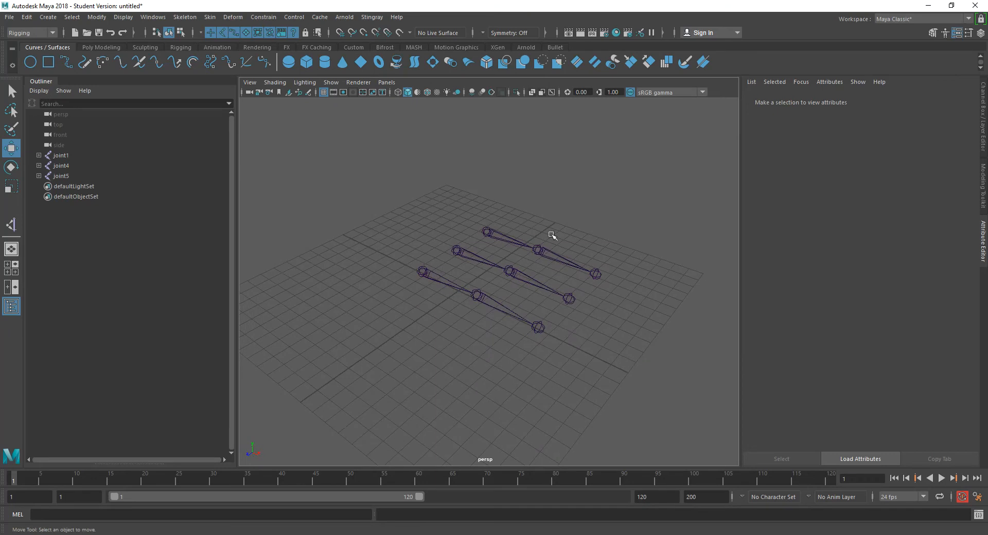
left_click_drag(550, 239, 511, 299)
left_click(524, 356)
left_click(497, 302)
left_click(506, 370)
- Create an IK handle with the Rotate-Plane Solver from the joint5 root to the end joint of that chain
left_click(423, 271)
mouse_move(447, 335)
left_mouse_down("alt")
mouse_move(458, 363)
mouse_move(439, 390)
mouse_move(435, 335)
mouse_move(461, 355)
mouse_move(452, 343)
left_mouse_up("alt")
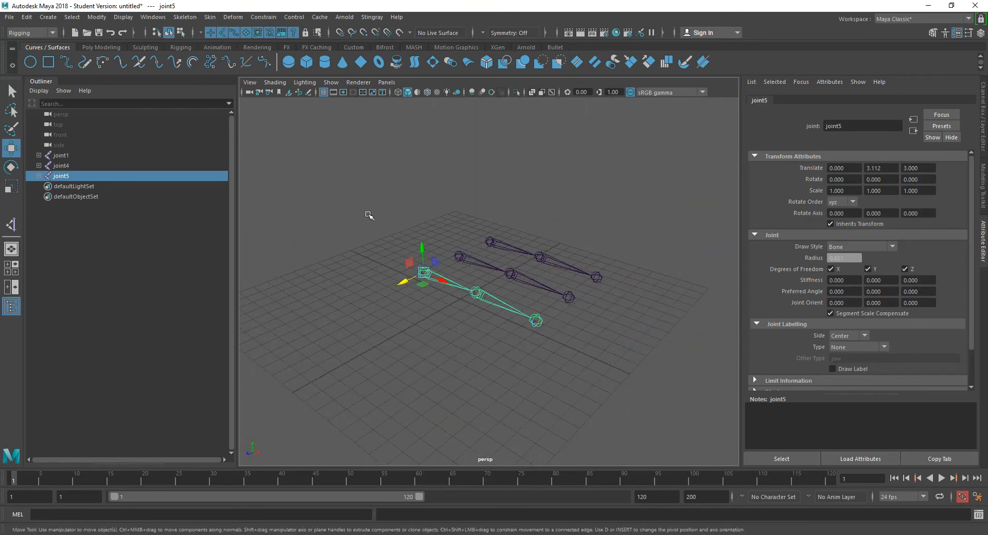
left_click(193, 18)
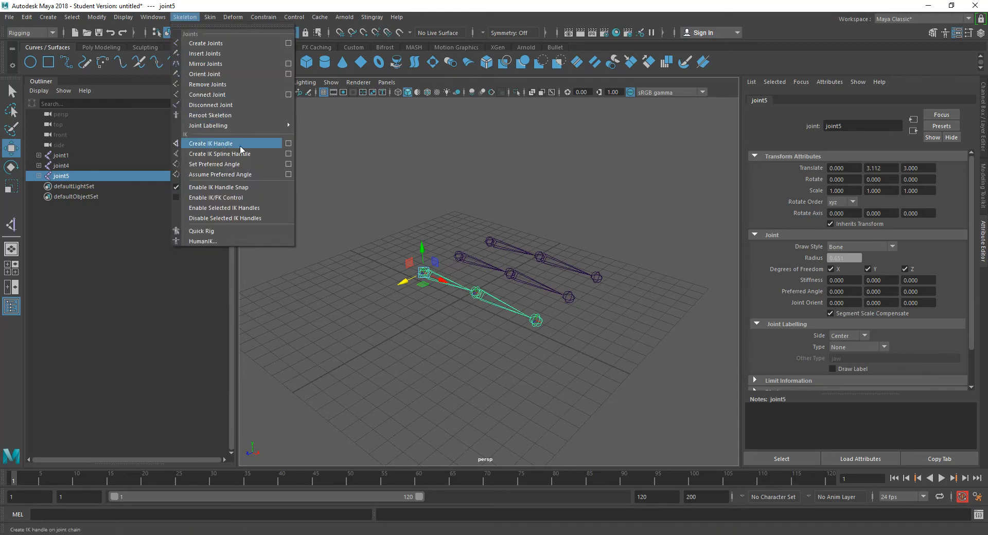
left_click(288, 144)
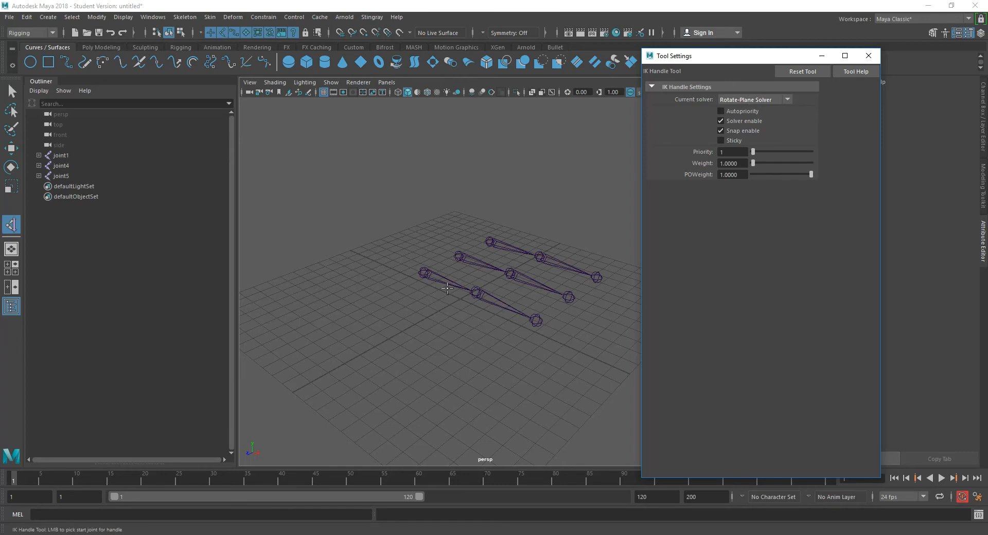
left_click(424, 272)
left_click(537, 320)
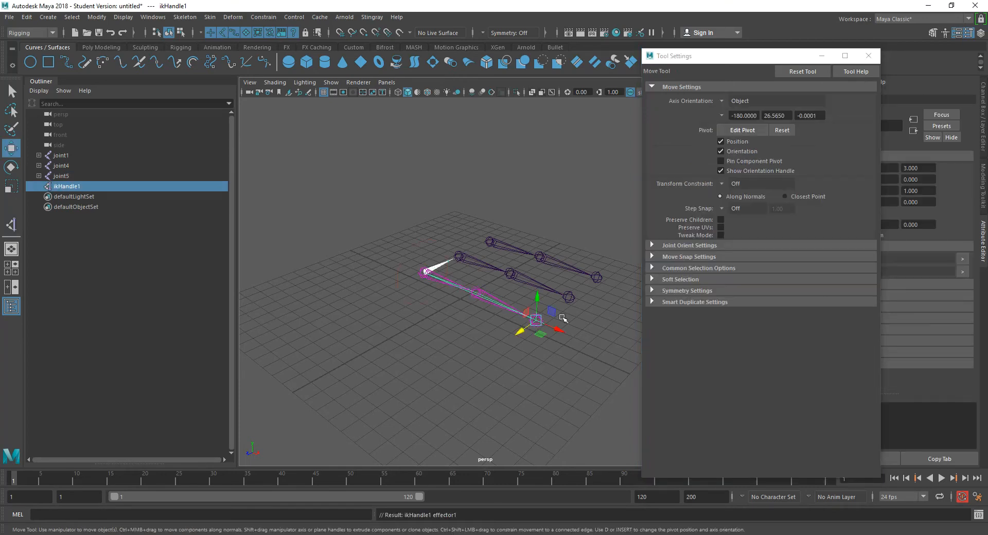
left_click(868, 57)
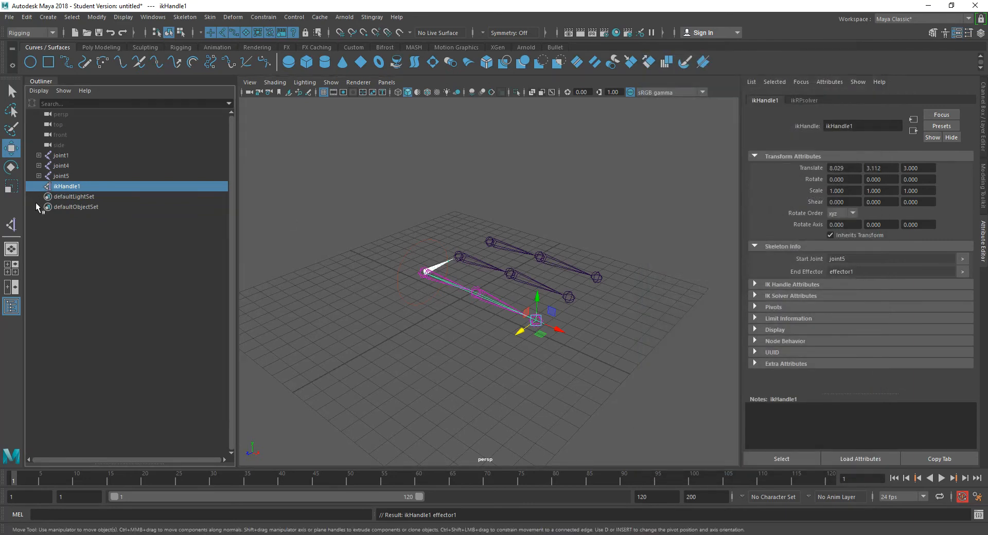
- Test bending the chain by moving ikHandle1 along X to about 6.4, and undo the move
left_click_drag(561, 330, 514, 341)
left_click_drag(507, 382, 494, 295, "alt")
key("ctrl+z")
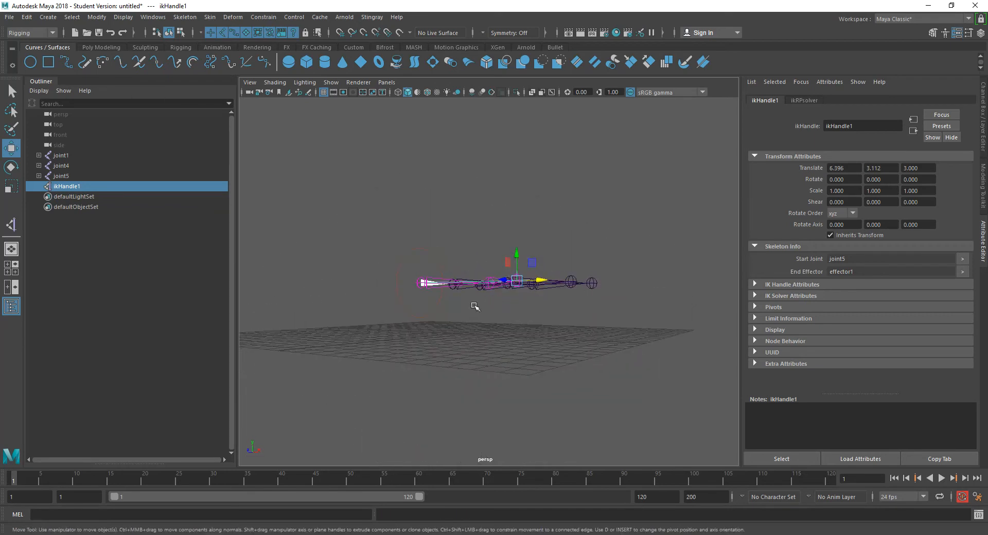
key("ctrl+z")
left_click_drag(551, 331, 548, 364, "alt")
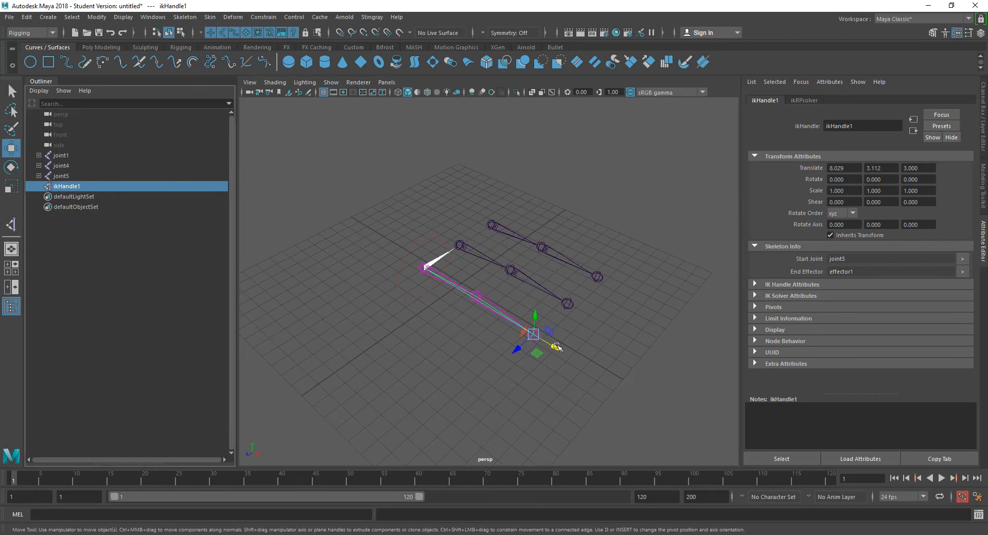
- Test rotating ikHandle1 around X and moving it along X, and undo these changes
key("e")
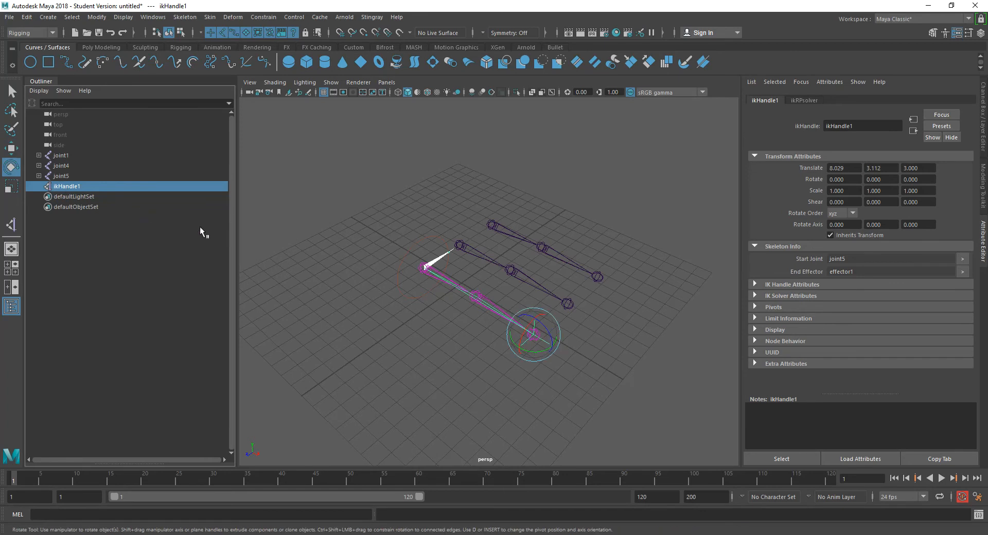
left_click_drag(520, 345, 540, 306)
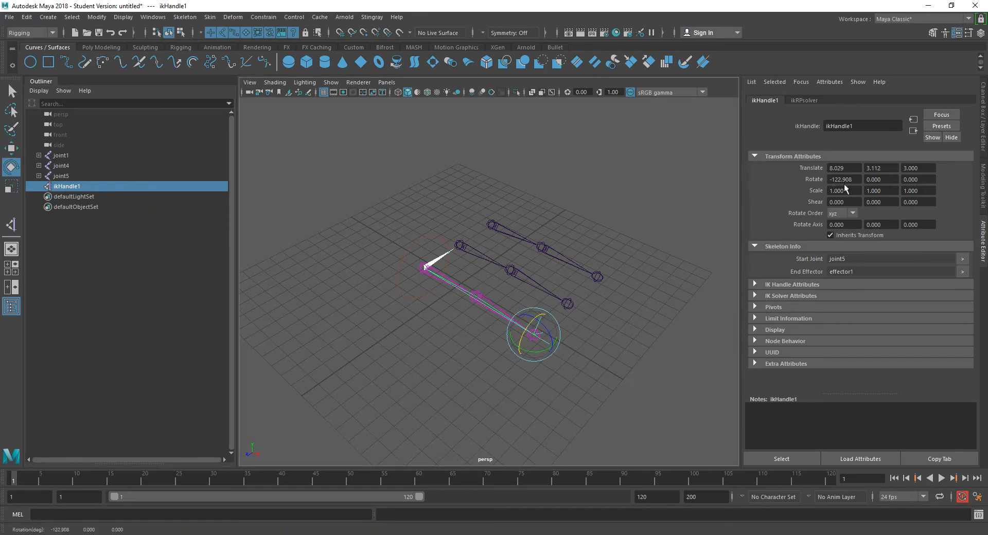
key("ctrl+z")
left_click_drag(520, 340, 543, 339)
key("w")
key("ctrl+z")
key("ctrl+z")
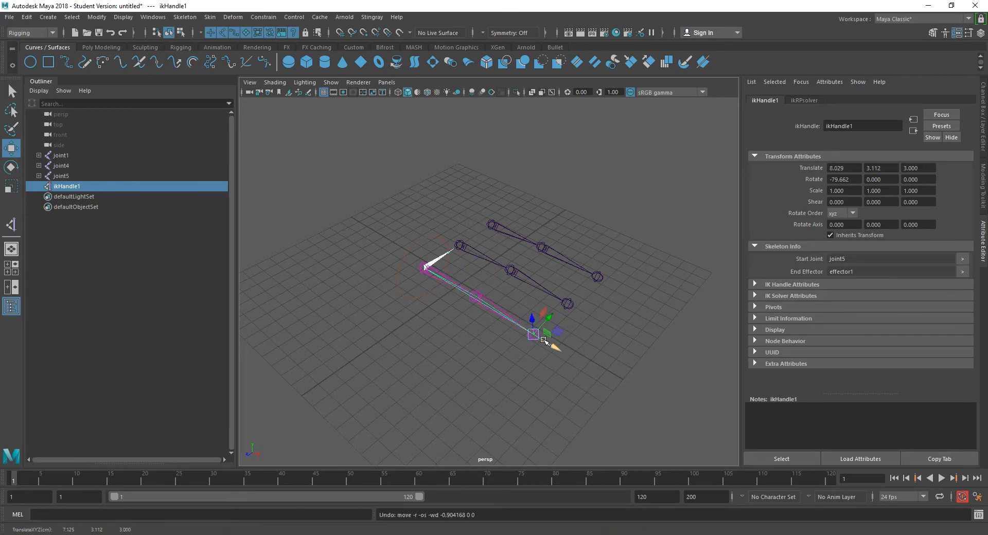
key("ctrl+z")
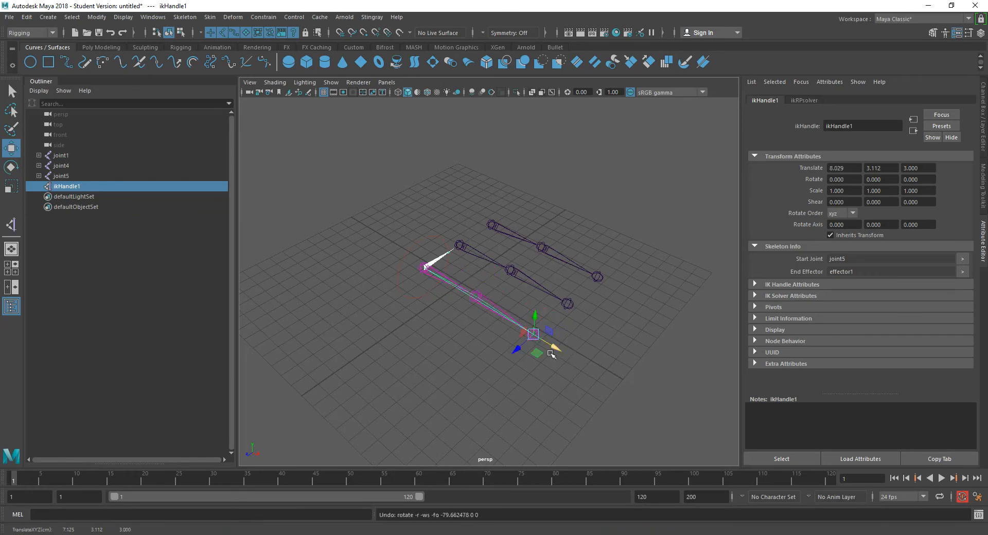
- Create a NURBS circle and move it close to the end joint of the joint5 chain
left_click_drag(523, 377, 445, 318, "alt")
left_click_drag(497, 355, 507, 368, "alt")
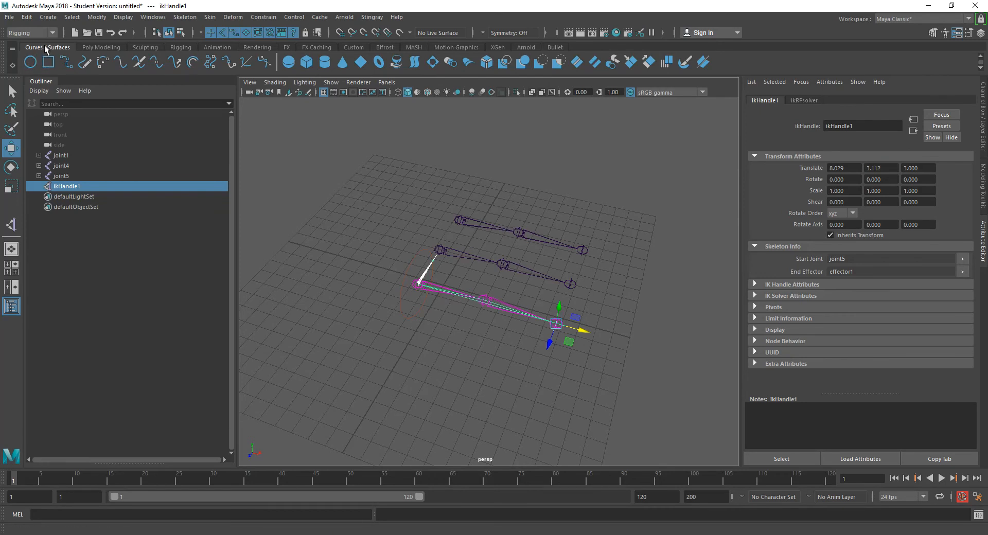
left_click(30, 62)
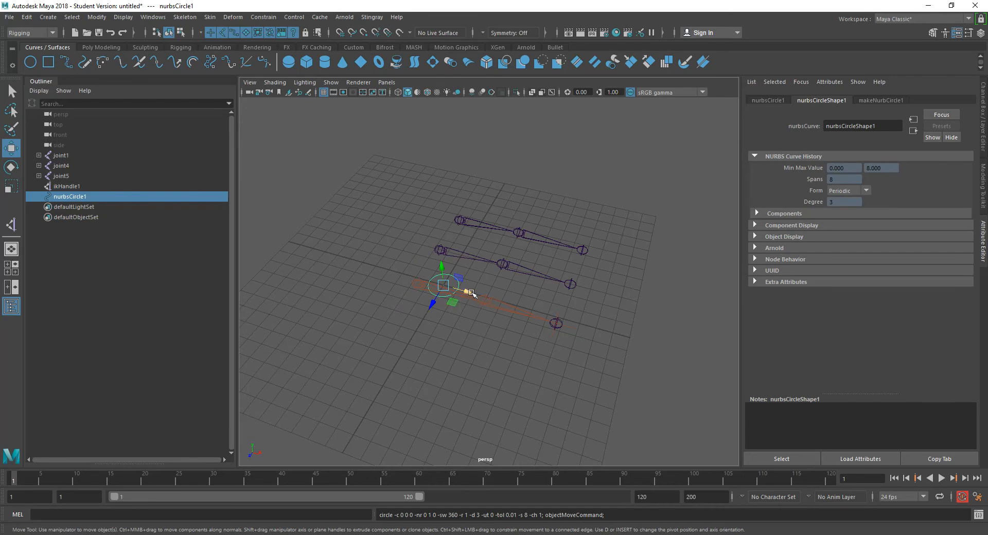
left_click_drag(465, 291, 536, 315)
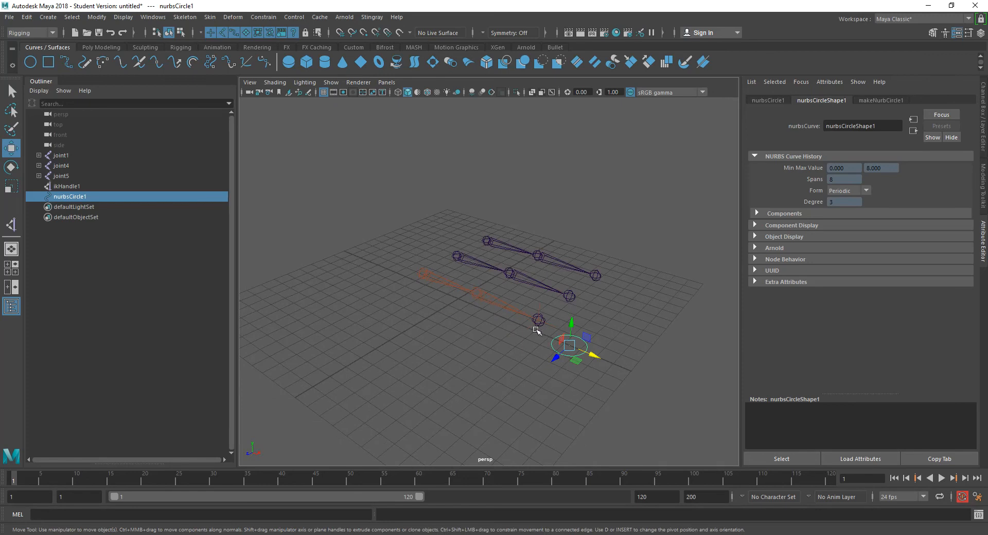
left_click_drag(555, 358, 566, 397)
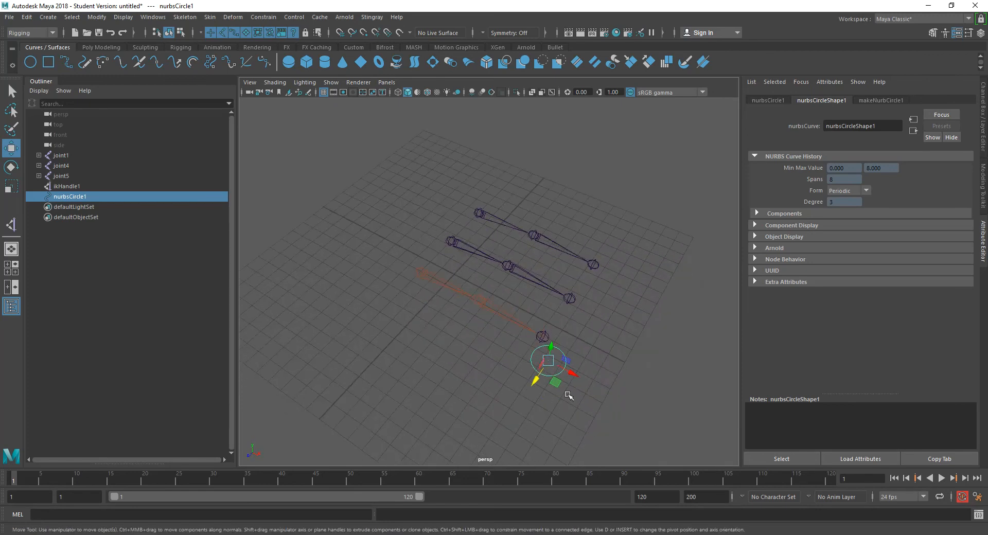
left_click_drag(551, 350, 554, 333)
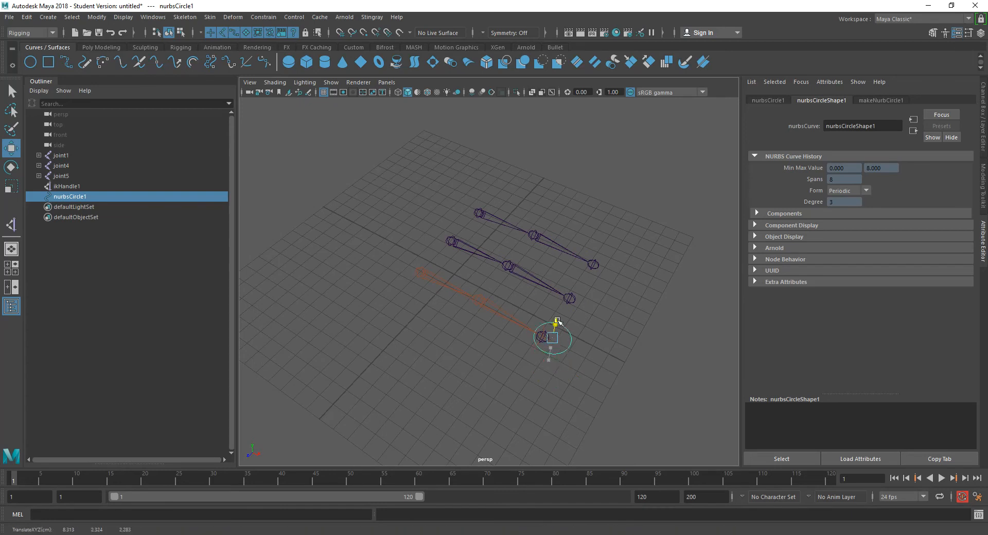
- Snap the circle to the chain's end joint, and shift it outward along X until its rim meets the joint
left_click_drag(555, 376, 579, 378, "alt")
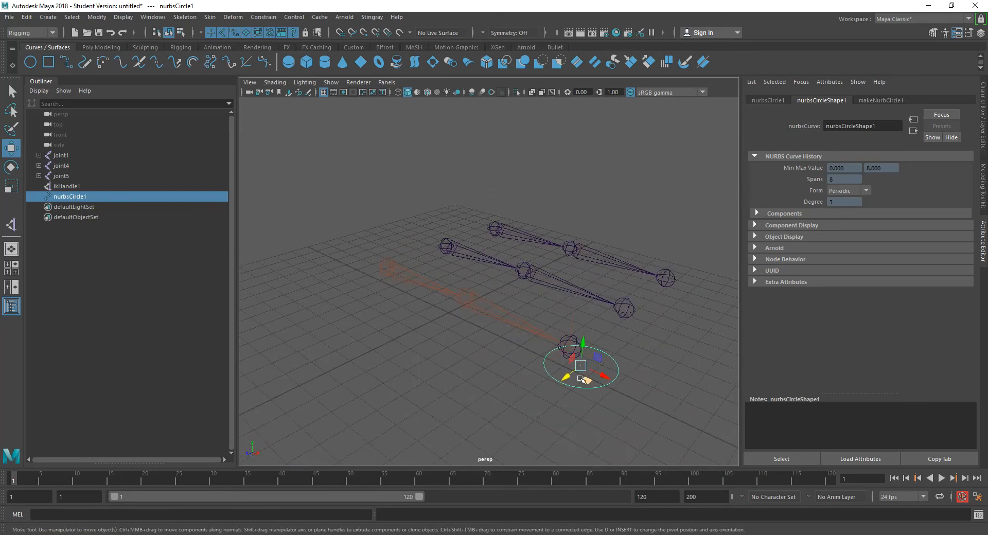
scroll(585, 386, "up", 5)
left_click_drag(503, 381, 532, 388, "alt")
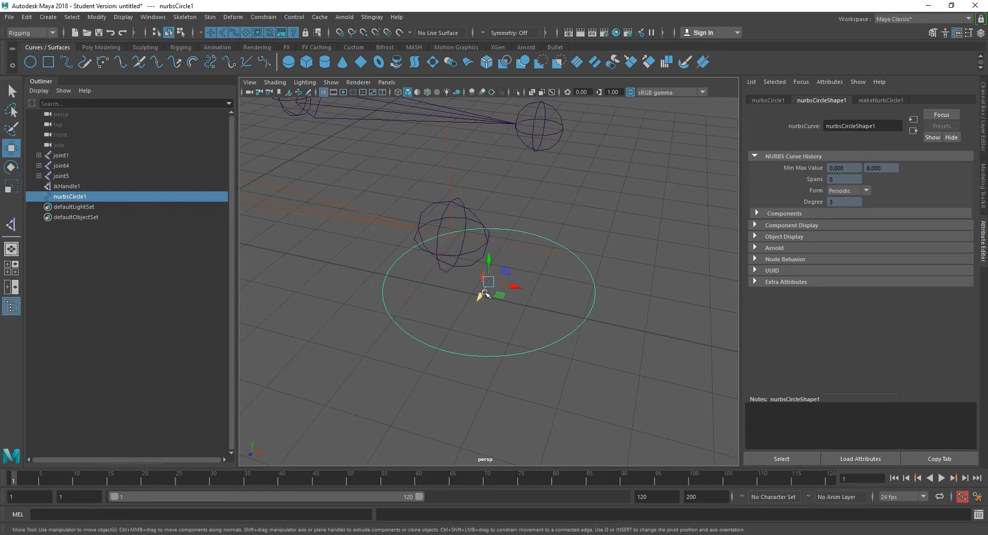
key("v")
left_click_drag(487, 283, 453, 236)
left_click_drag(476, 327, 497, 332, "alt")
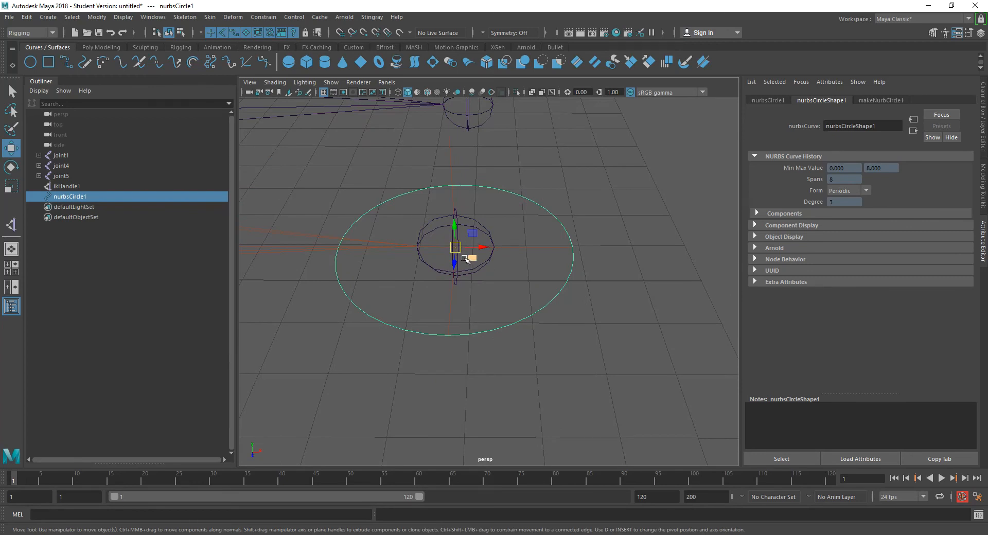
left_click_drag(485, 247, 565, 253)
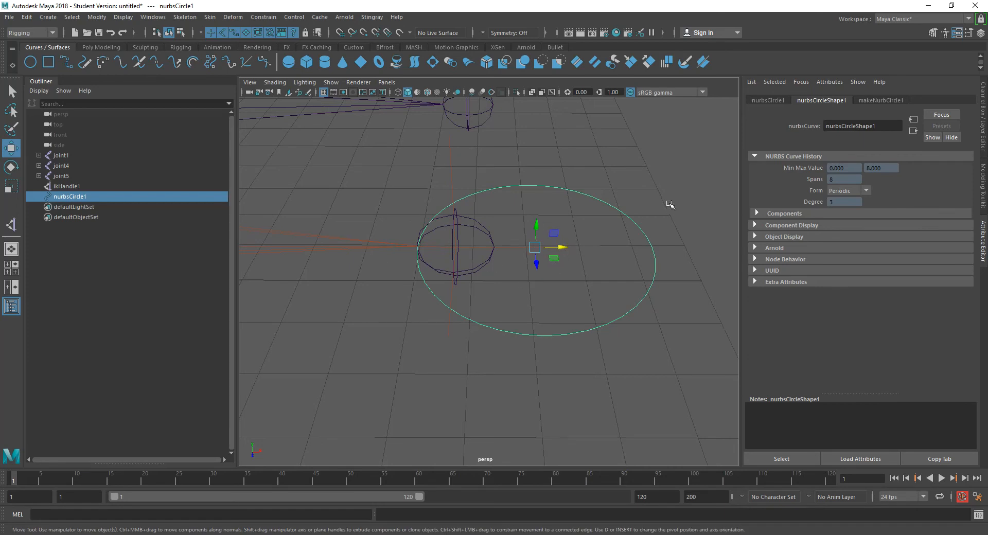
- Move the circle's pivot onto the chain's end joint using point snapping
key("d")
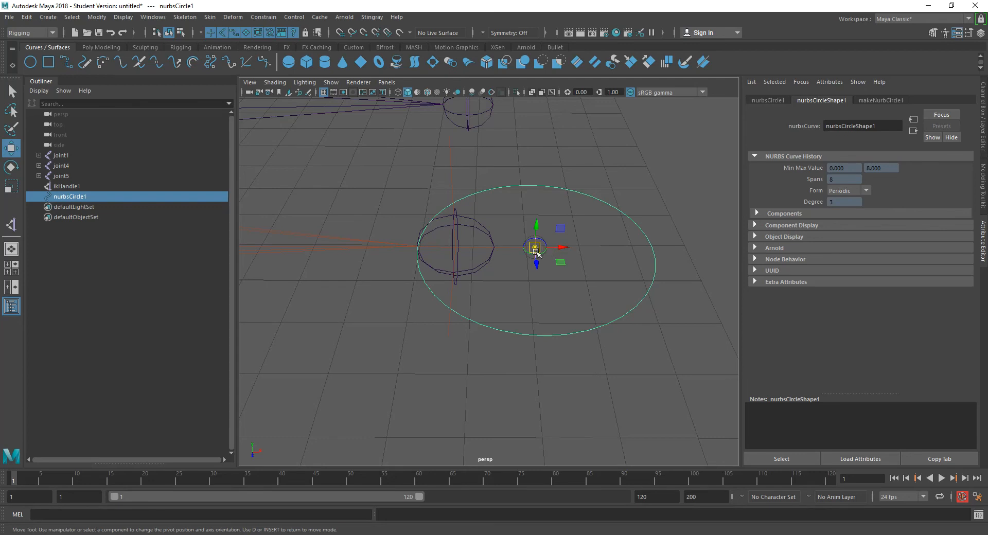
left_click(364, 34)
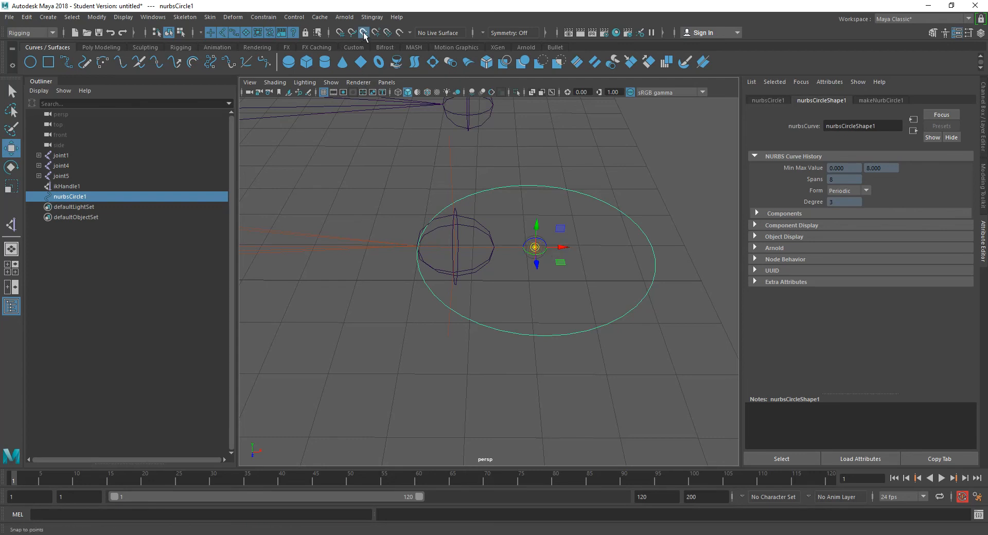
left_click_drag(538, 251, 456, 247)
left_click_drag(490, 298, 666, 249, "alt")
key("Insert")
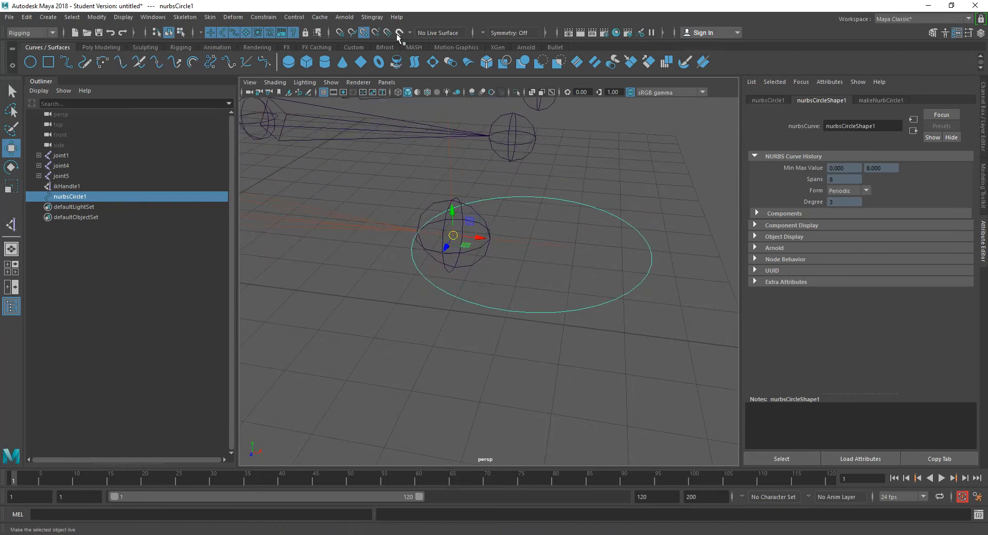
- Parent ikHandle1 under nurbsCircle1
left_click_drag(423, 181, 490, 309, "alt")
scroll(445, 335, "down", 5)
left_click_drag(443, 335, 342, 329, "alt")
middle_click_drag(359, 308, 504, 348, "alt")
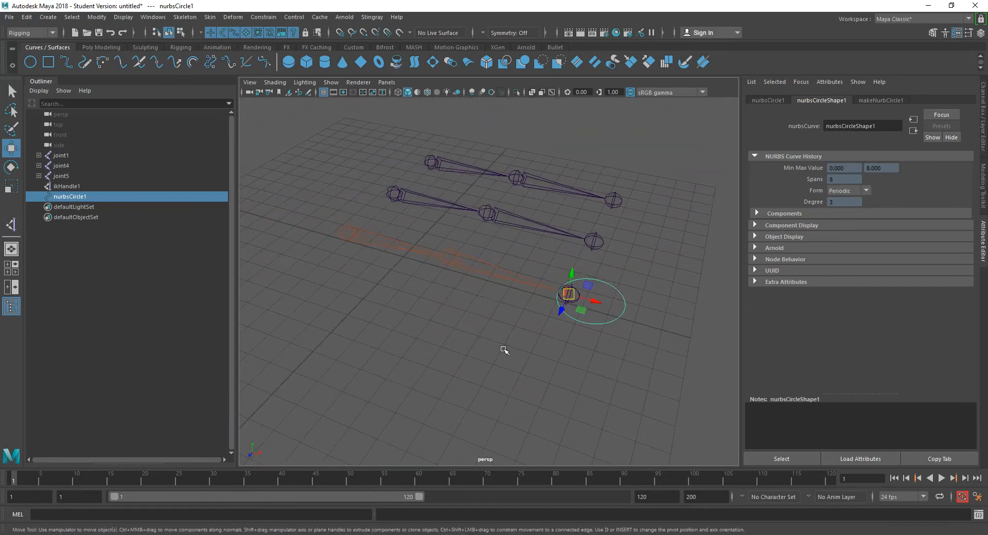
left_click(67, 187)
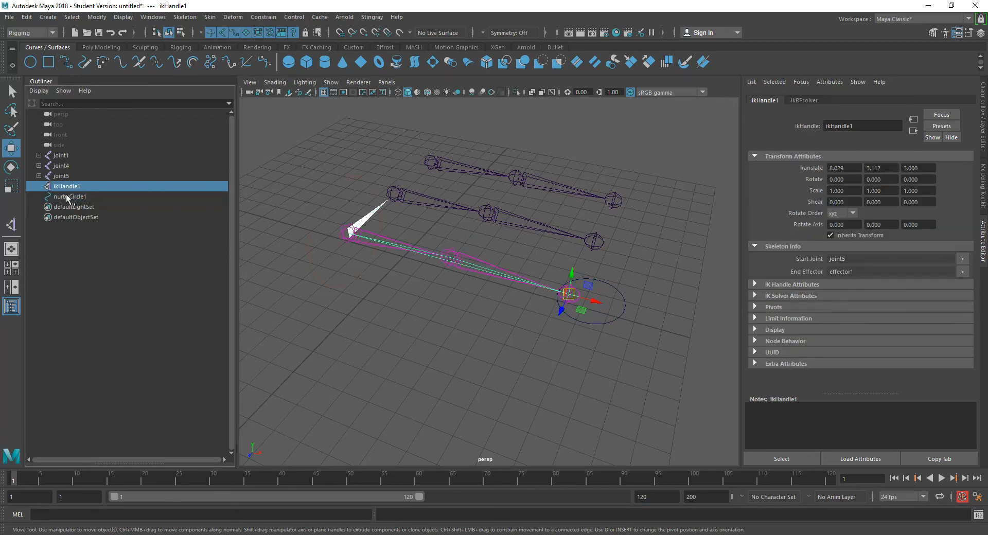
middle_click_drag(61, 184, 63, 197)
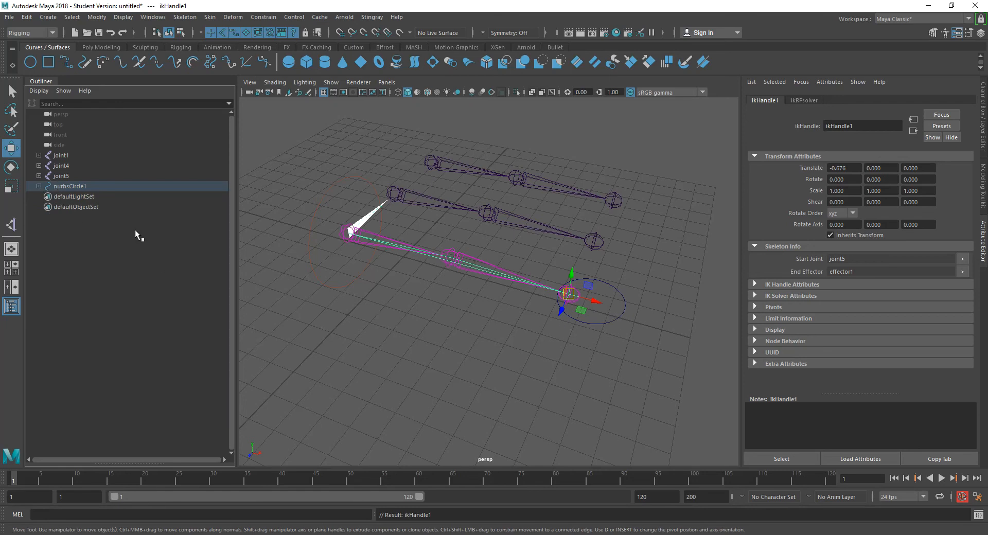
- Test the control by moving nurbsCircle1 about 4.25 units inward along X, and undo the move
left_click(90, 187)
mouse_move(596, 300)
left_mouse_down()
mouse_move(472, 283)
mouse_move(606, 304)
left_mouse_up()
middle_click_drag(604, 344, 453, 331)
left_click_drag(453, 330, 481, 369, "alt")
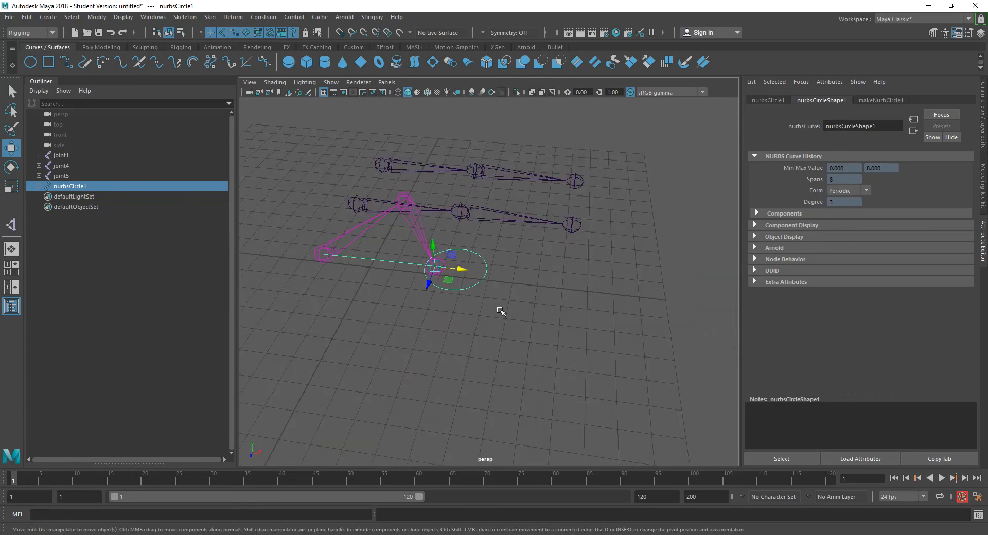
key("ctrl+z")
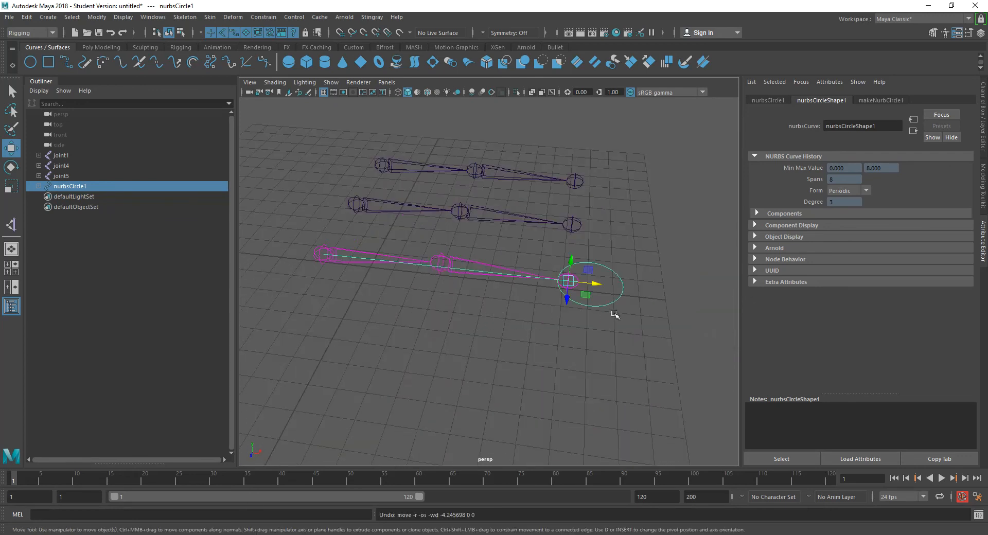
- Move the circle control inward along X to bend the chain, and rotate it about 78.5 degrees around X
left_click_drag(600, 285, 555, 287)
left_click_drag(557, 363, 508, 340, "alt")
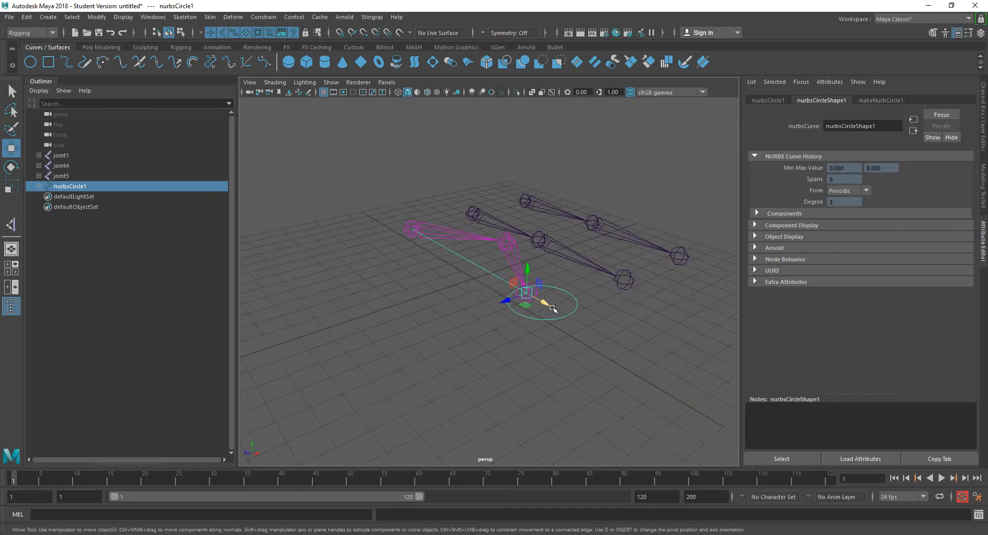
key("e")
left_click_drag(511, 294, 522, 316)
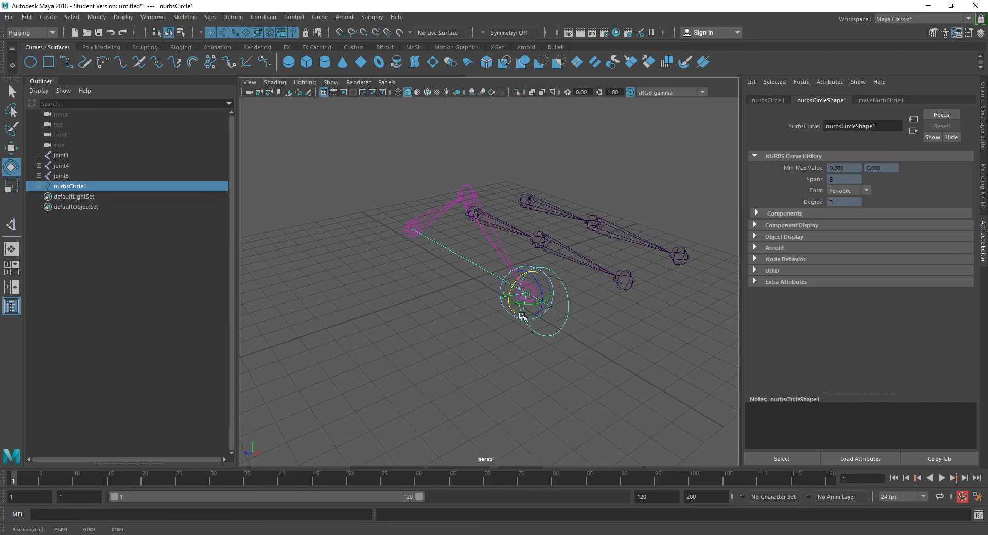
key("w")
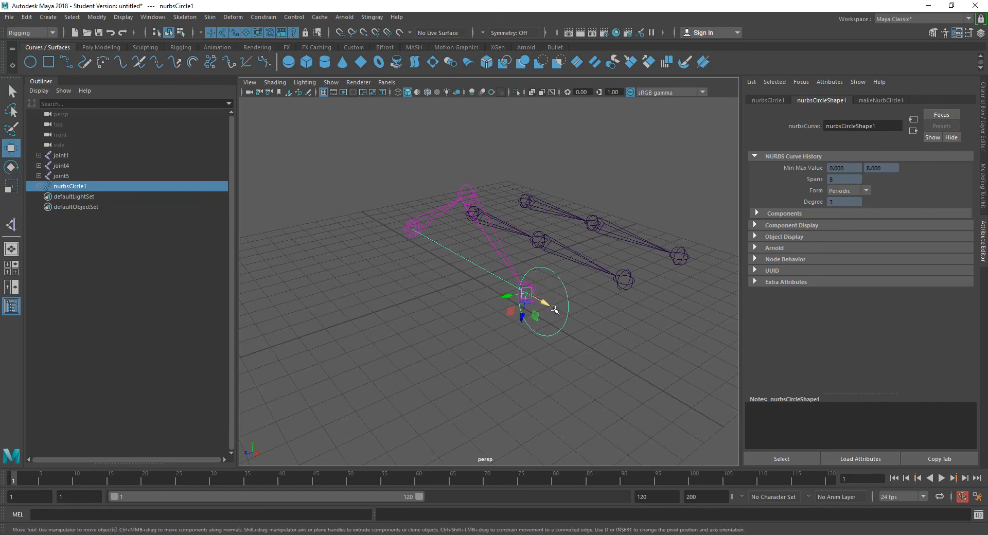
- Move the rotated circle control outward along X, and expand nurbsCircle1 to reveal its child
left_click_drag(532, 322, 552, 340, "alt")
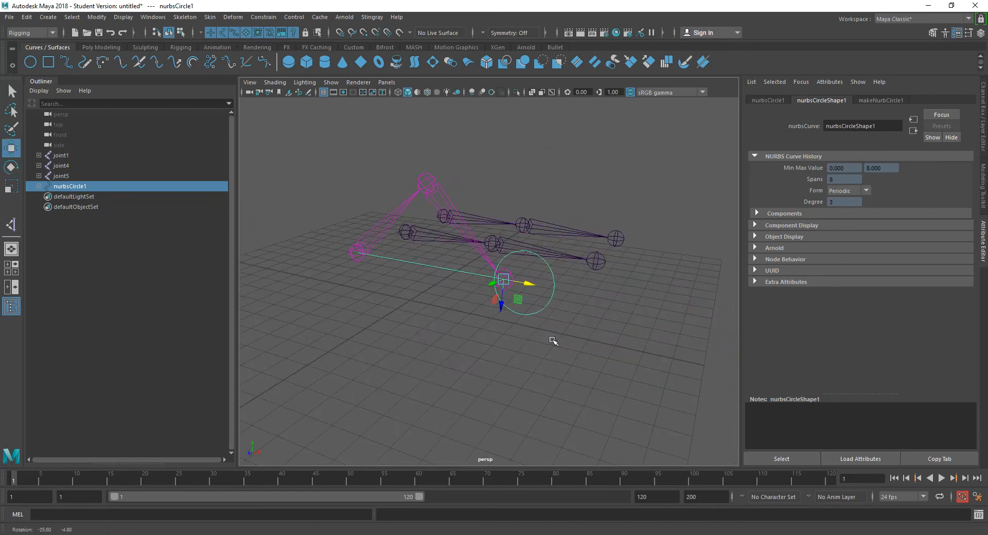
left_click_drag(529, 286, 557, 295)
left_click_drag(522, 362, 511, 324, "alt")
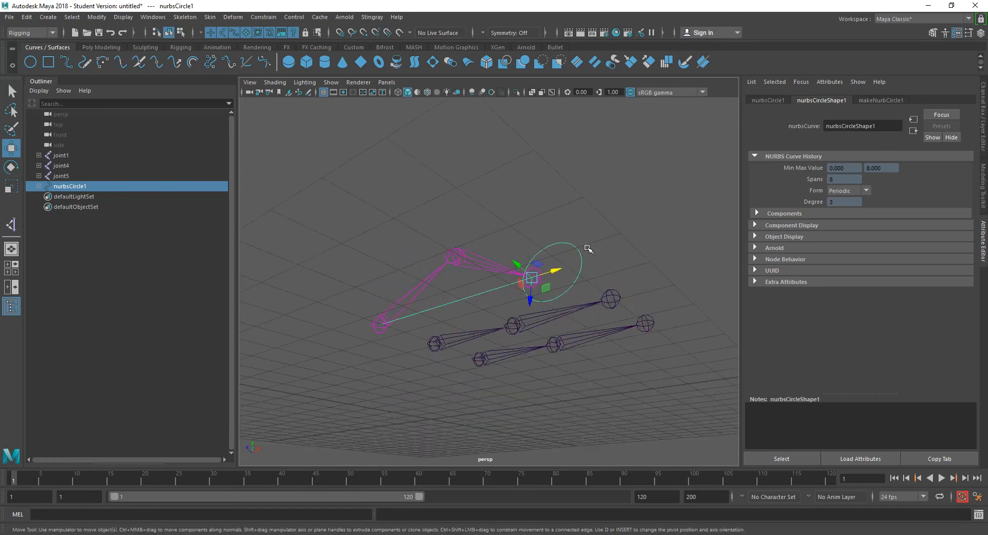
left_click_drag(578, 296, 577, 321, "alt")
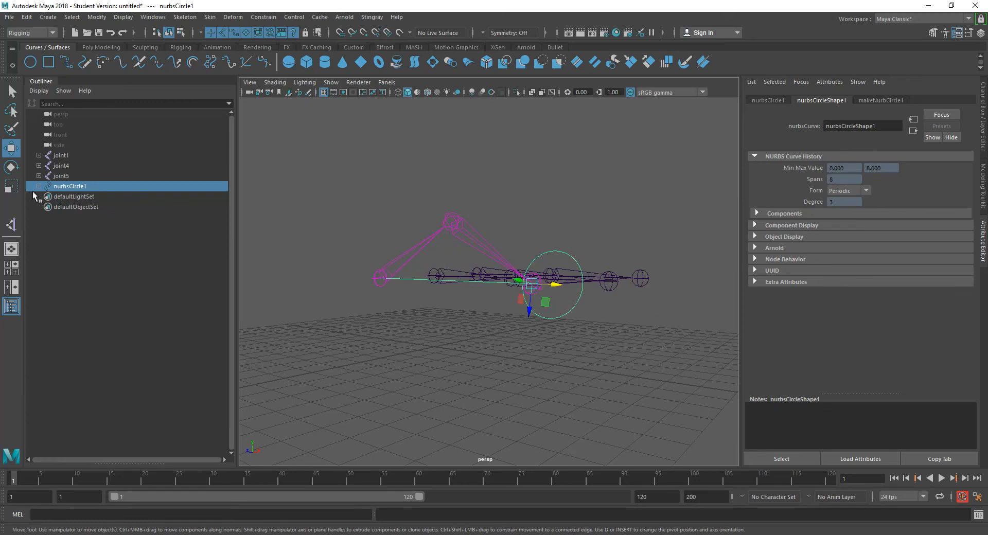
left_click(39, 186)
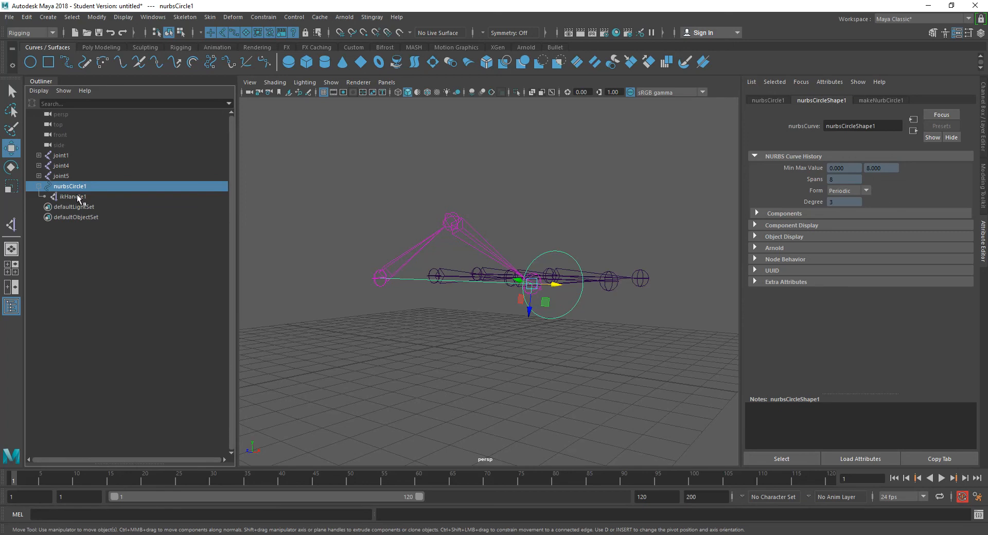